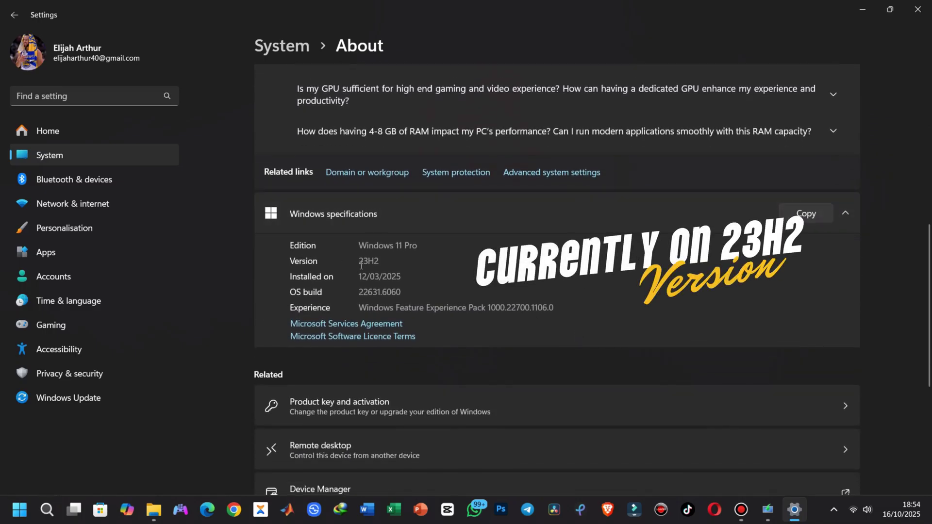
Step: Highlight the installed version number in the Windows specifications
{"action": "left_click_drag", "start_coordinate": [359, 260], "coordinate": [381, 261]}
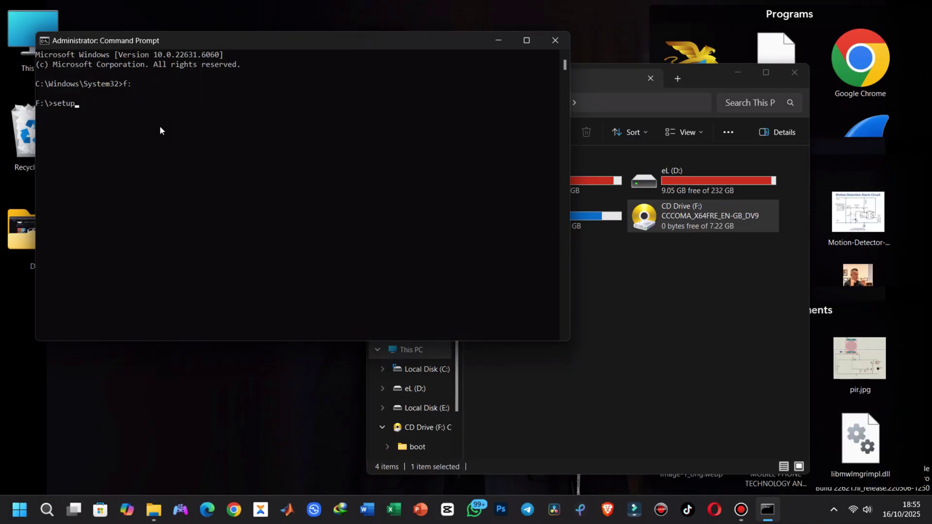
Step: Run setup /product server from drive F and proceed through the setup pages to start the installation
{"action": "type", "text": "/product serser"}
{"action": "key", "text": "Return"}
{"action": "left_click", "coordinate": [354, 186]}
{"action": "left_click", "coordinate": [298, 217]}
{"action": "left_click", "coordinate": [603, 396]}
{"action": "left_click", "coordinate": [609, 395]}
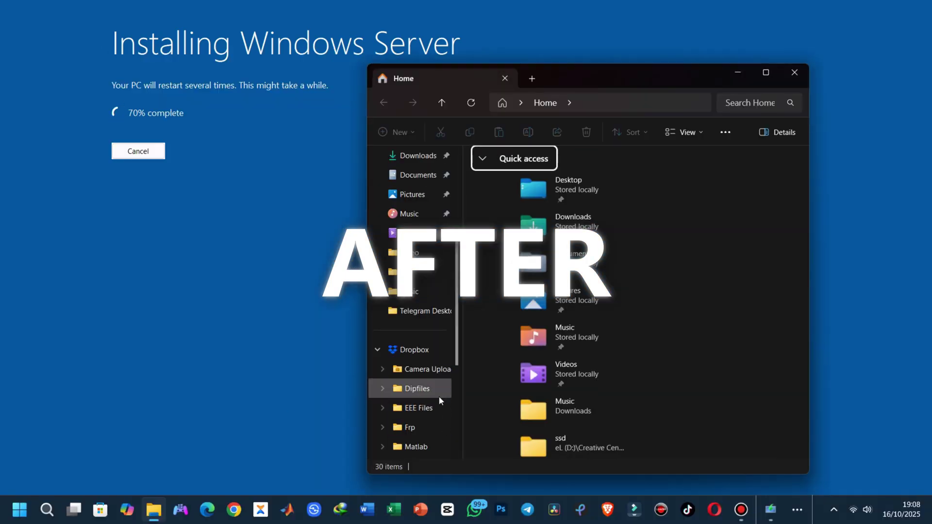
Step: Open the eL (D:) drive in File Explorer, search it for "bes" and open the first result
{"action": "left_click", "coordinate": [410, 407]}
{"action": "double_click", "coordinate": [665, 193]}
{"action": "scroll", "coordinate": [631, 291], "scroll_direction": "down", "scroll_amount": 10}
{"action": "left_click", "coordinate": [741, 103]}
{"action": "type", "text": "bes"}
{"action": "double_click", "coordinate": [505, 191]}
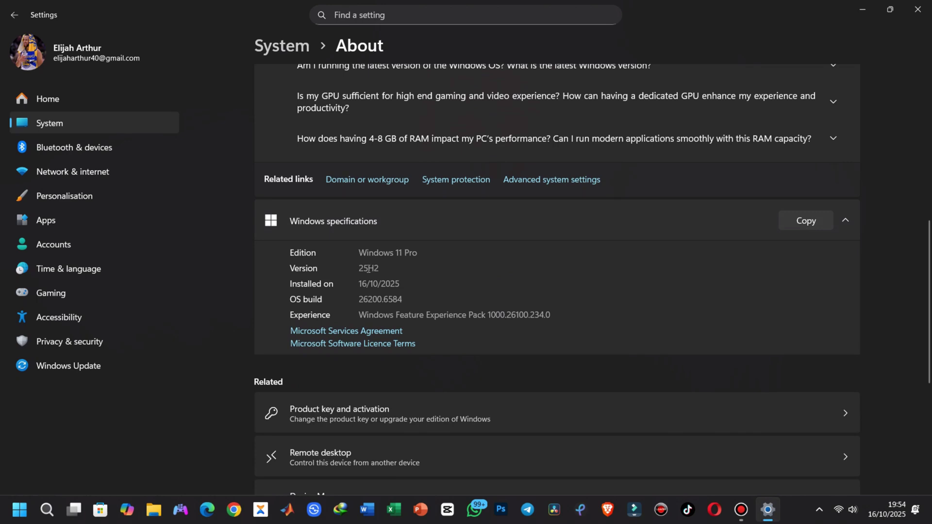
Step: Highlight the version value on the About page after the upgrade
{"action": "left_click_drag", "start_coordinate": [359, 270], "coordinate": [391, 272]}
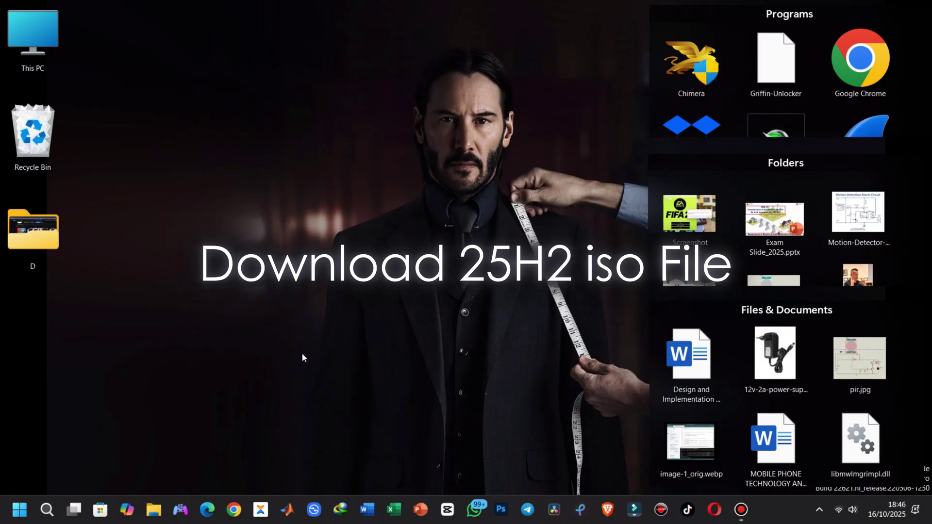
Step: Open Google Chrome and search the web for "windows 11 download iso"
{"action": "left_click", "coordinate": [234, 508]}
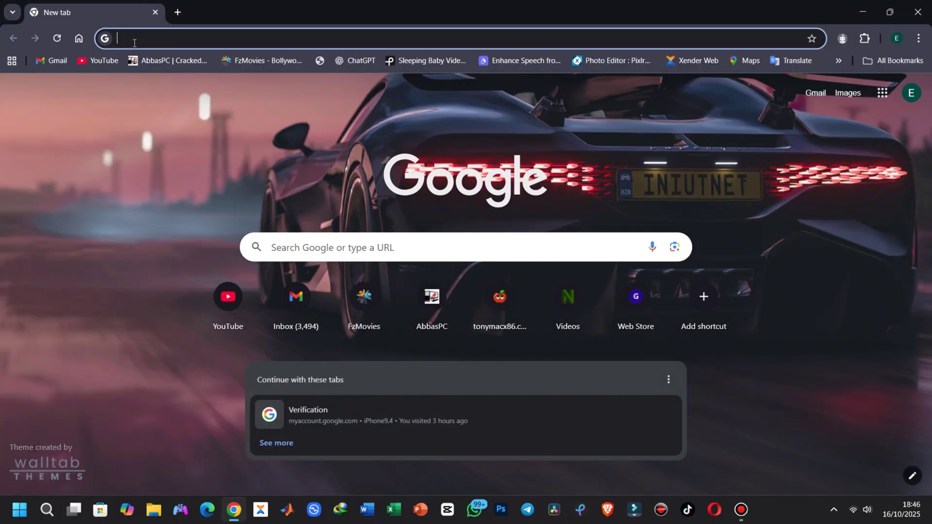
{"action": "type", "text": "windows"}
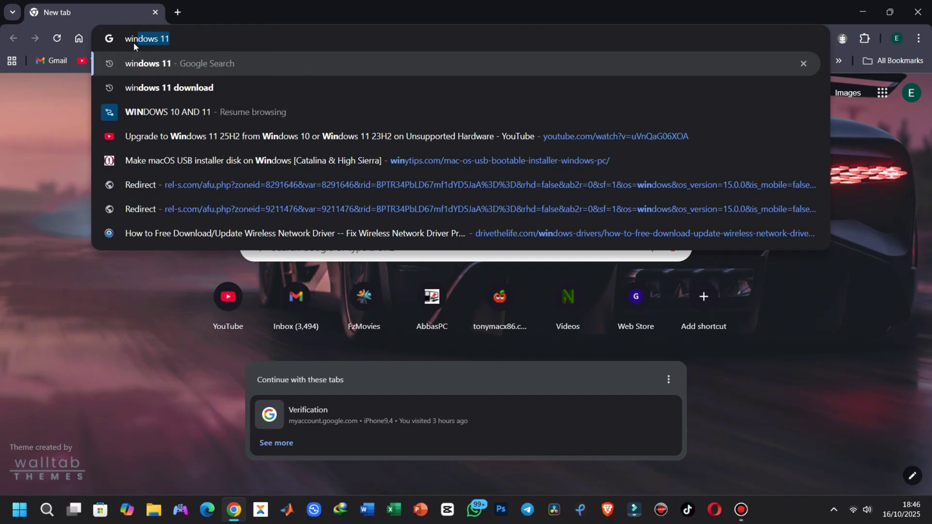
{"action": "type", "text": " 11 "}
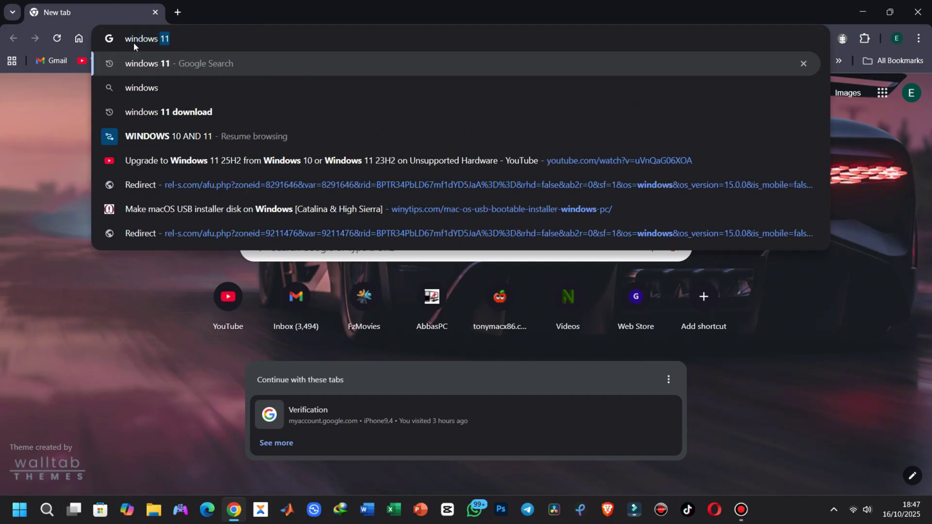
{"action": "type", "text": "downlo"}
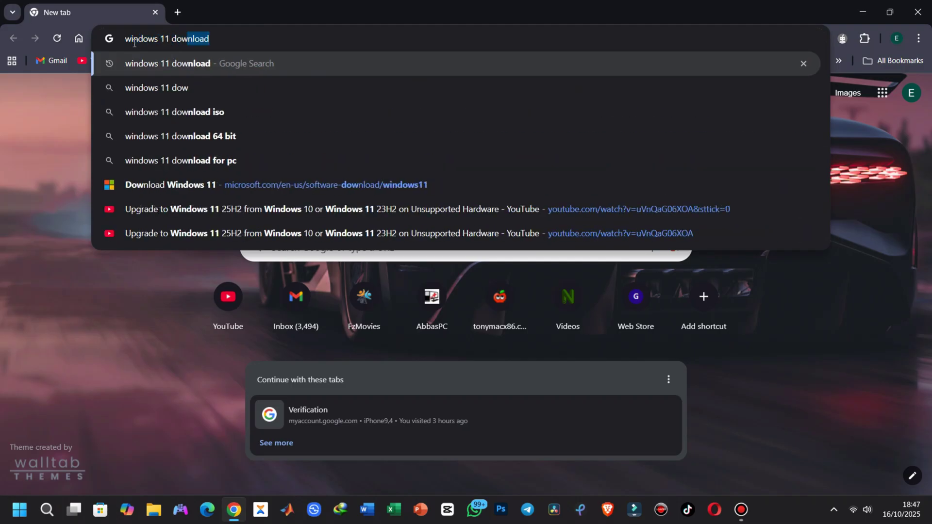
{"action": "type", "text": "ad"}
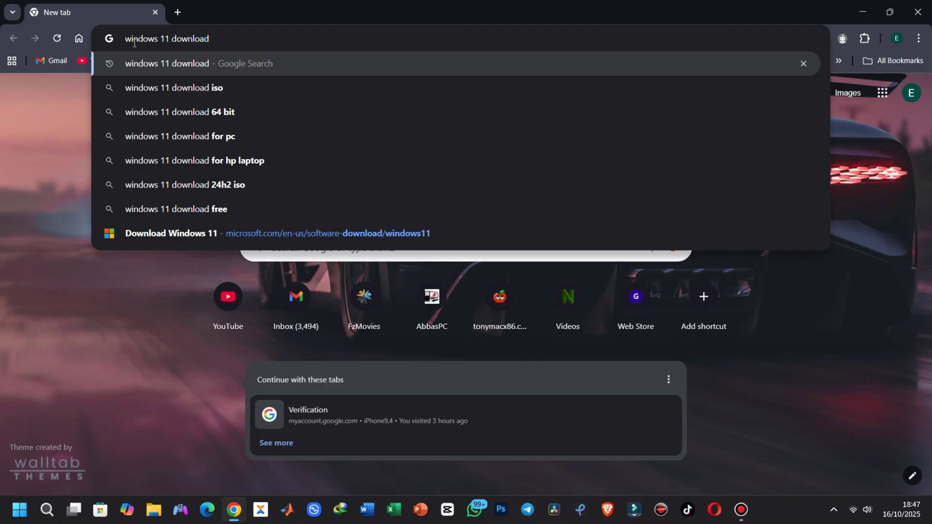
{"action": "type", "text": " iso"}
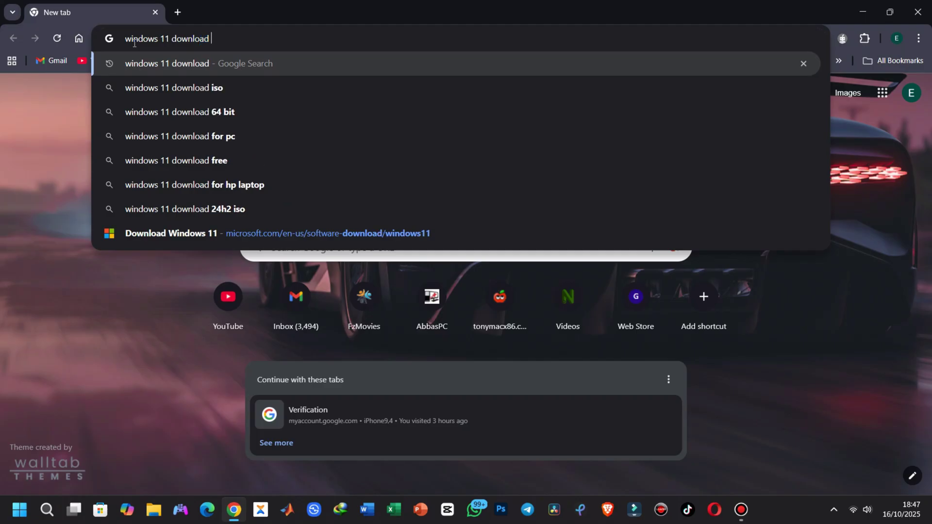
{"action": "key", "text": "Return"}
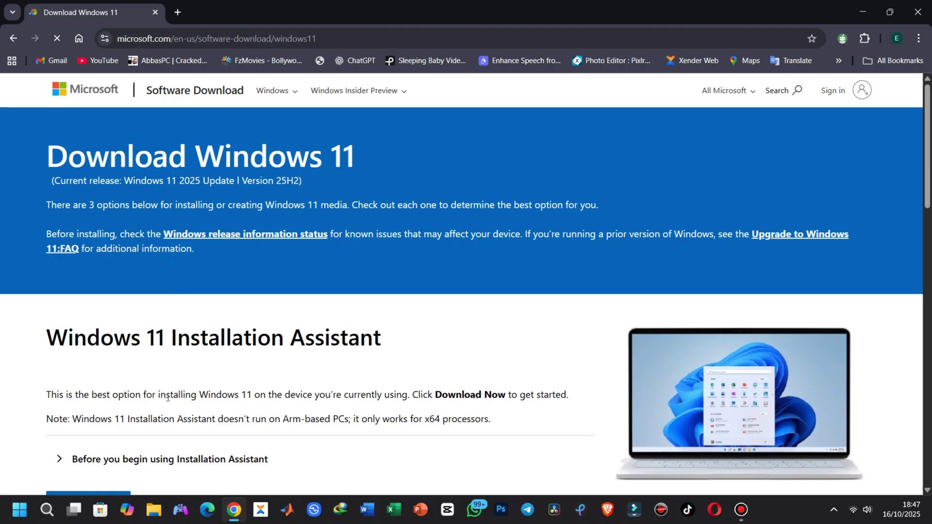
Step: Choose Windows 11 (multi-edition ISO for x64 devices) as the disk image download and confirm the selection
{"action": "scroll", "coordinate": [168, 397], "scroll_direction": "down", "scroll_amount": 7}
{"action": "scroll", "coordinate": [167, 401], "scroll_direction": "down", "scroll_amount": 5}
{"action": "scroll", "coordinate": [168, 401], "scroll_direction": "down", "scroll_amount": 2}
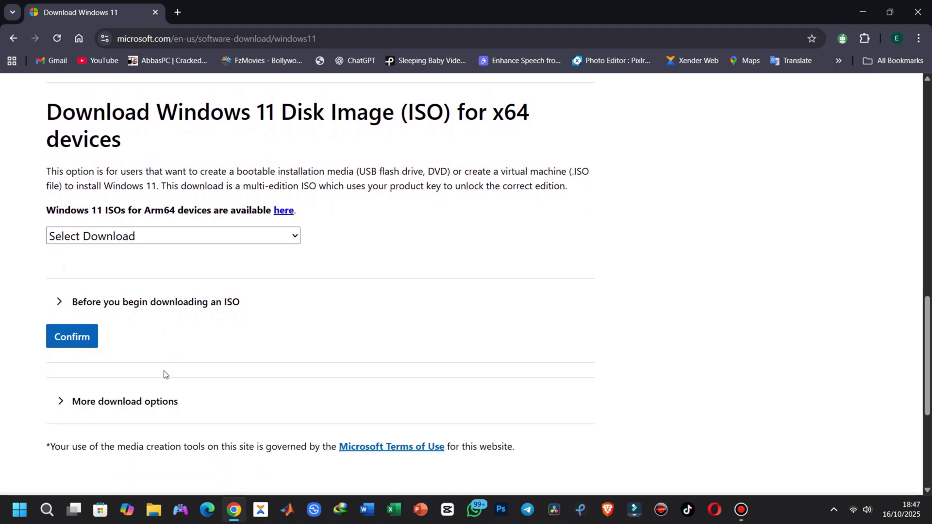
{"action": "left_click", "coordinate": [147, 237]}
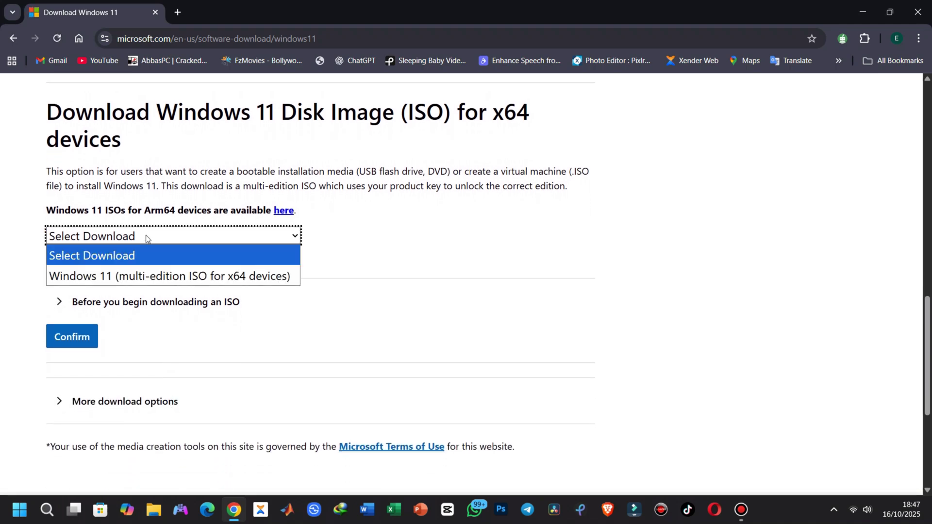
{"action": "left_click", "coordinate": [147, 276]}
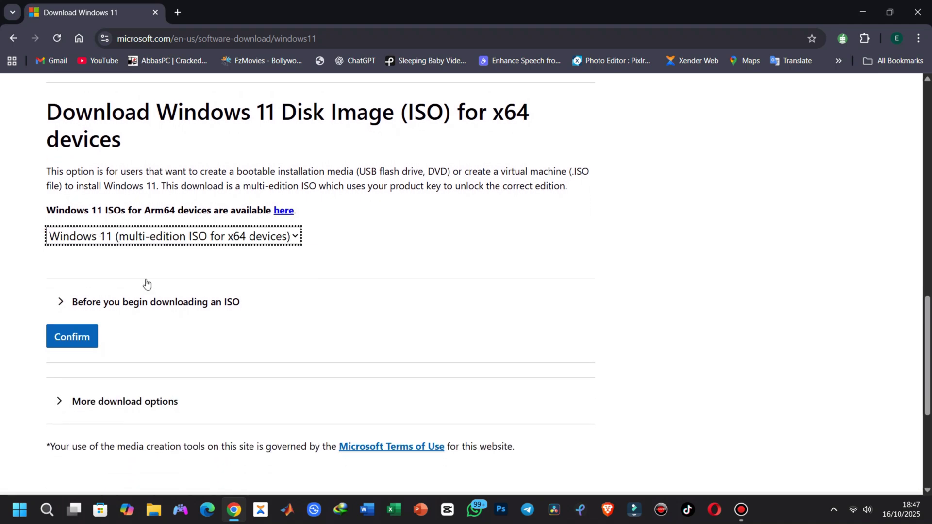
{"action": "left_click", "coordinate": [77, 342]}
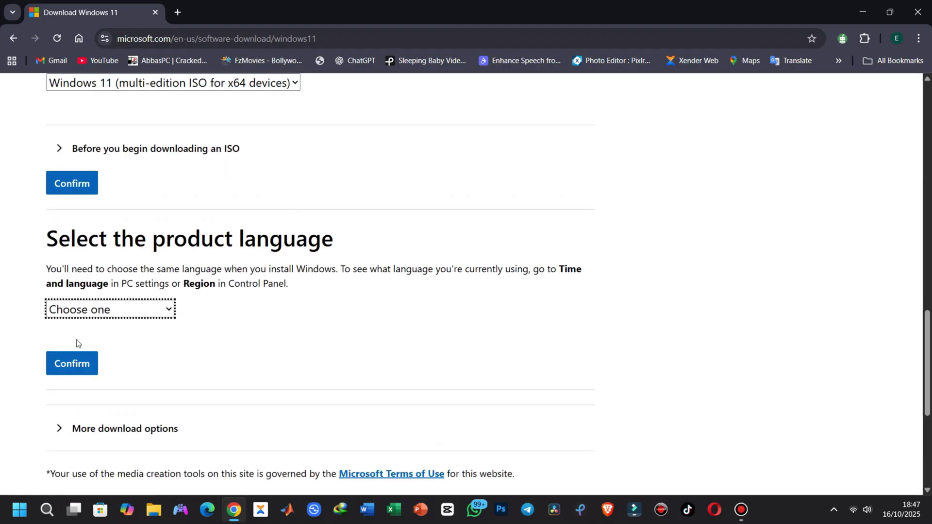
Step: Set the product language to English International and confirm it
{"action": "left_click", "coordinate": [81, 310]}
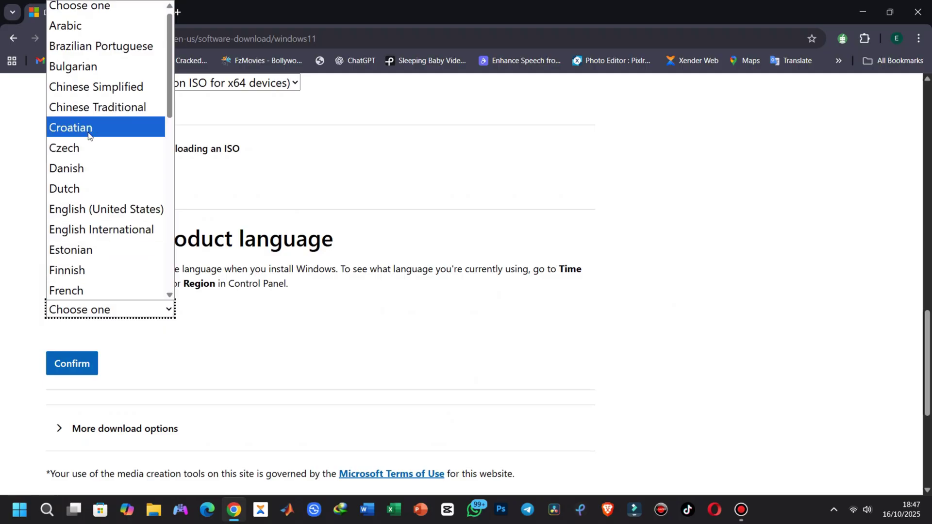
{"action": "left_click", "coordinate": [89, 230]}
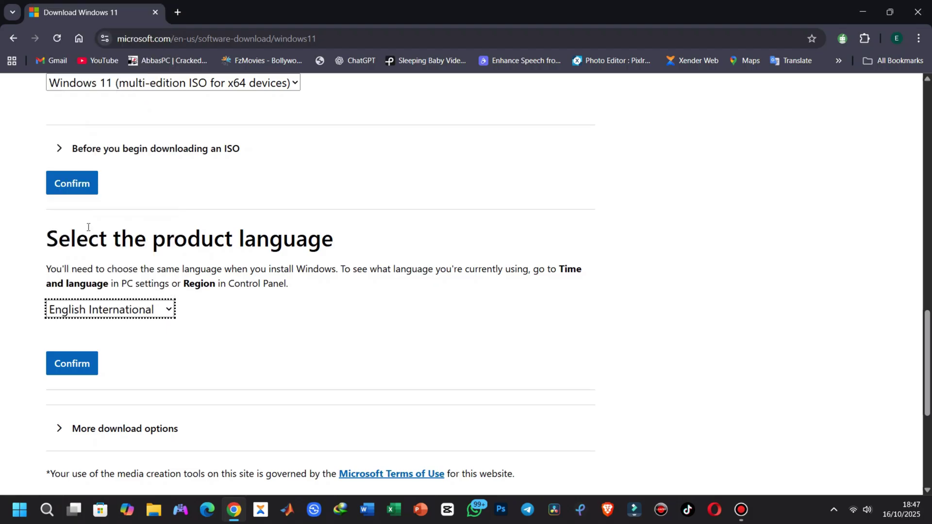
{"action": "left_click", "coordinate": [72, 363]}
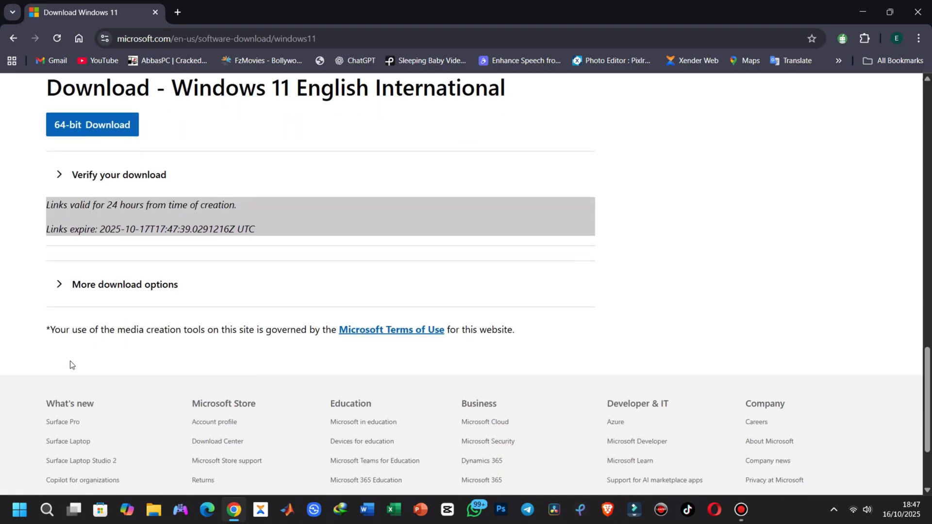
Step: Start the 64-bit download of Win11_25H2_EnglishInternational_x64.iso into D:\Apps\Setup\ and cancel the transfer
{"action": "left_click", "coordinate": [94, 127]}
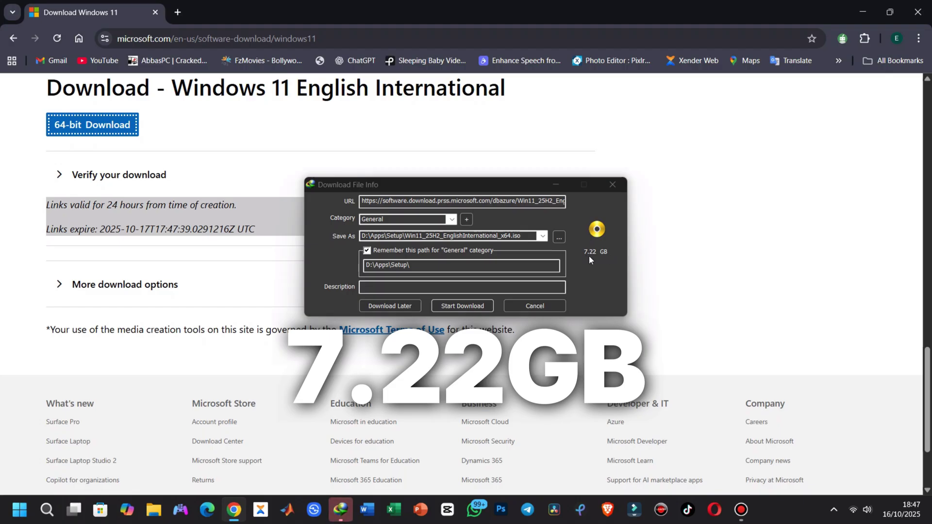
{"action": "left_click", "coordinate": [454, 307]}
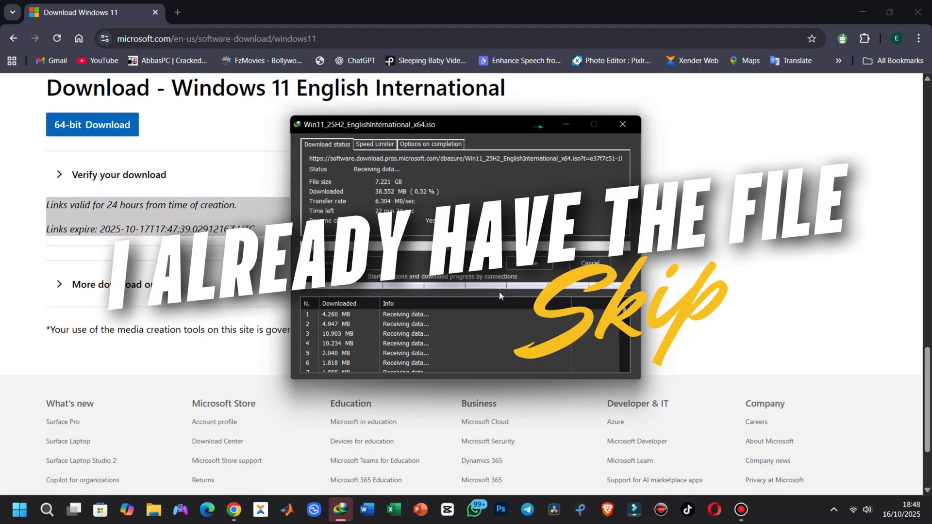
{"action": "left_click", "coordinate": [602, 263]}
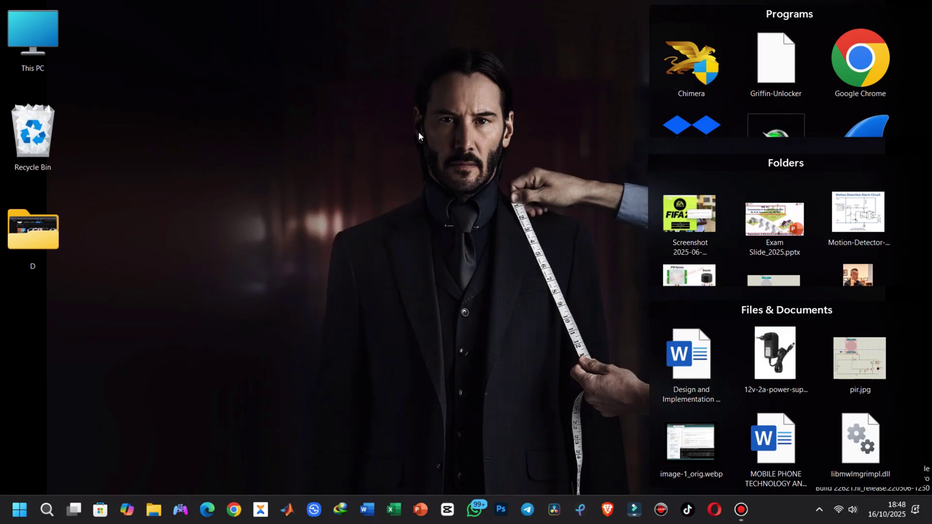
Step: Mount Win11_25H2_EnglishInternational_x64.iso from the eL (D:) drive to virtual drive F with PowerISO
{"action": "double_click", "coordinate": [50, 30]}
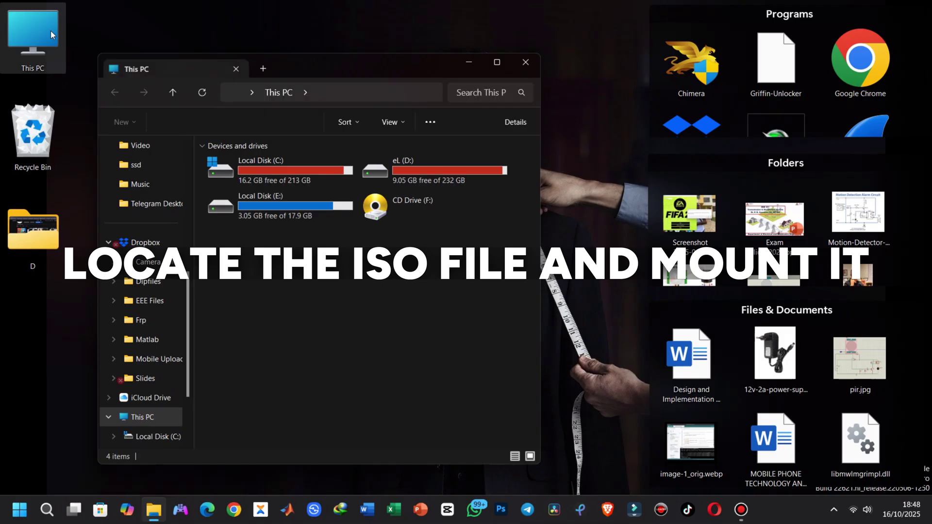
{"action": "double_click", "coordinate": [388, 173]}
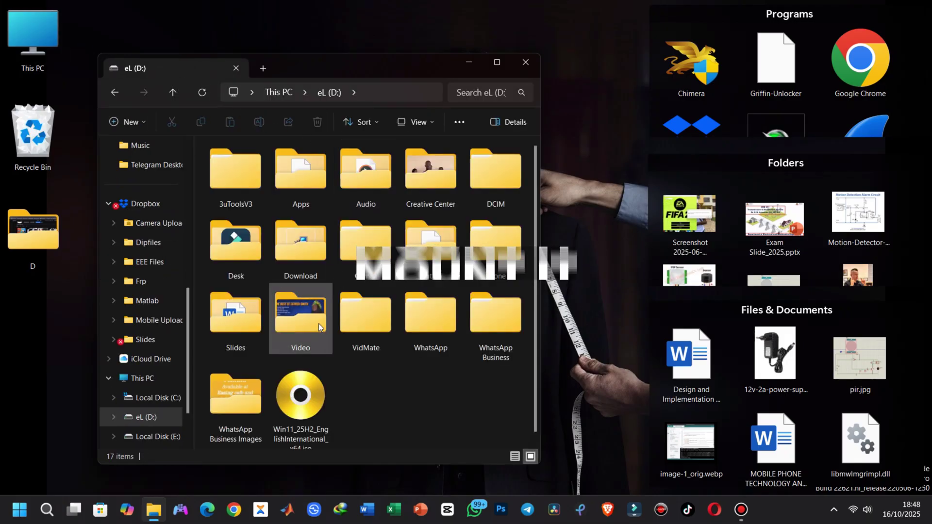
{"action": "left_click", "coordinate": [282, 396]}
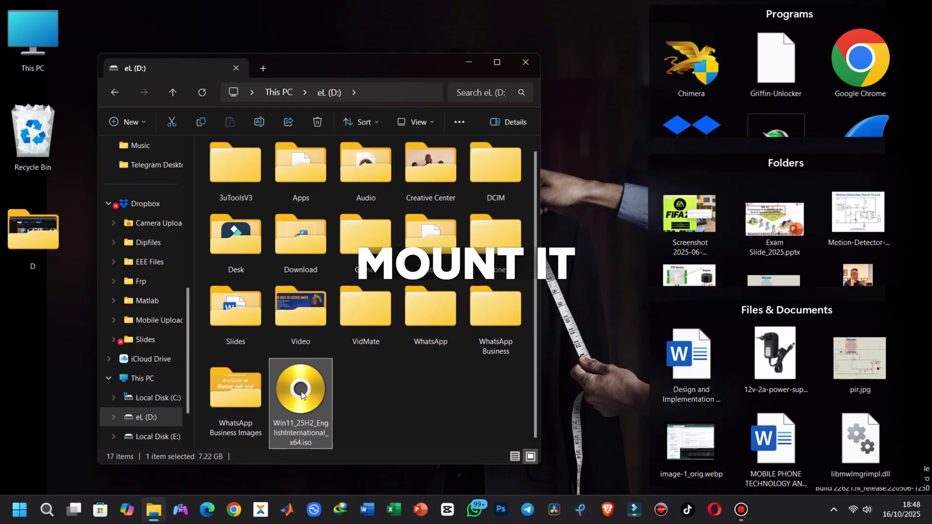
{"action": "right_click", "coordinate": [300, 394]}
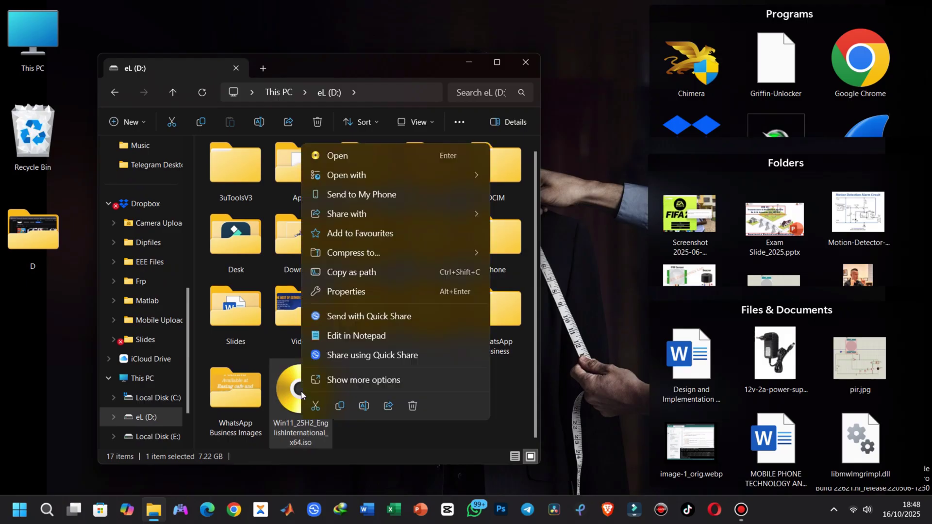
{"action": "left_click", "coordinate": [330, 382]}
{"action": "mouse_move", "coordinate": [374, 278]}
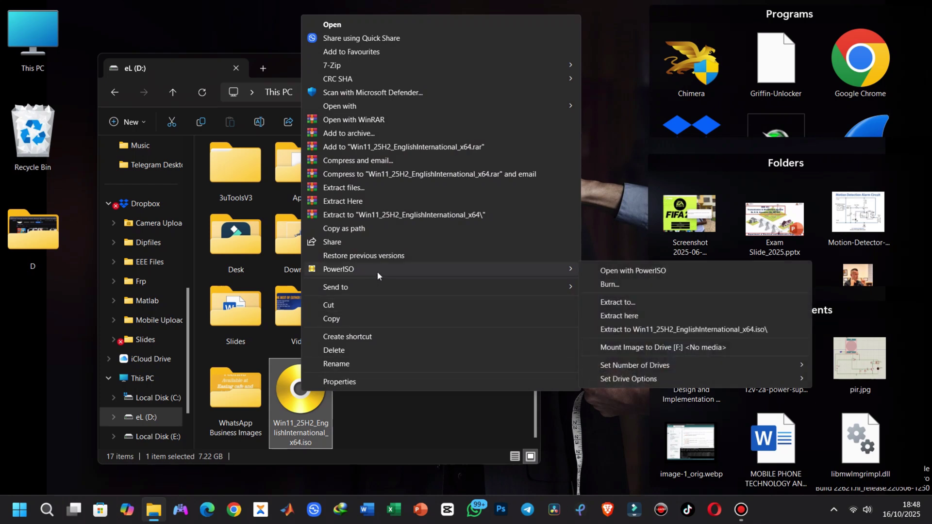
{"action": "left_click", "coordinate": [632, 347]}
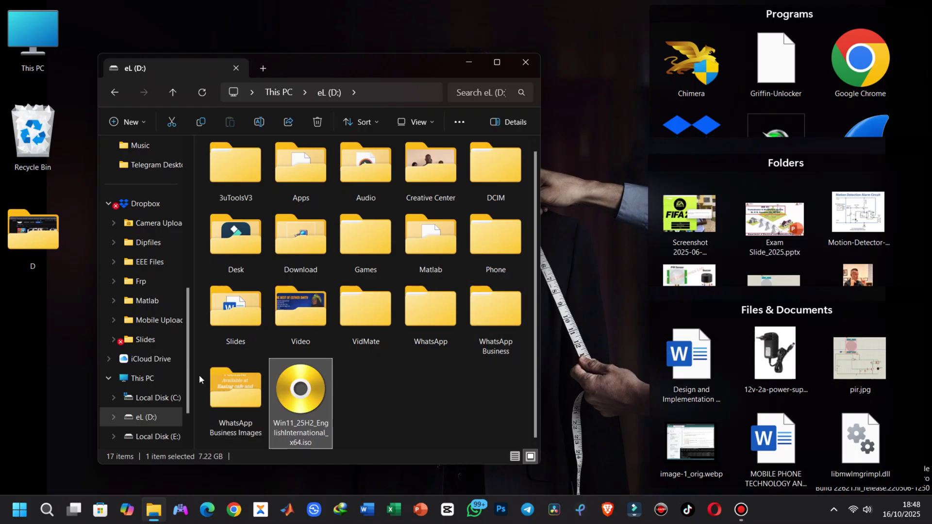
Step: Open the contents of the mounted CD Drive (F:) in a new File Explorer tab
{"action": "left_click", "coordinate": [157, 374]}
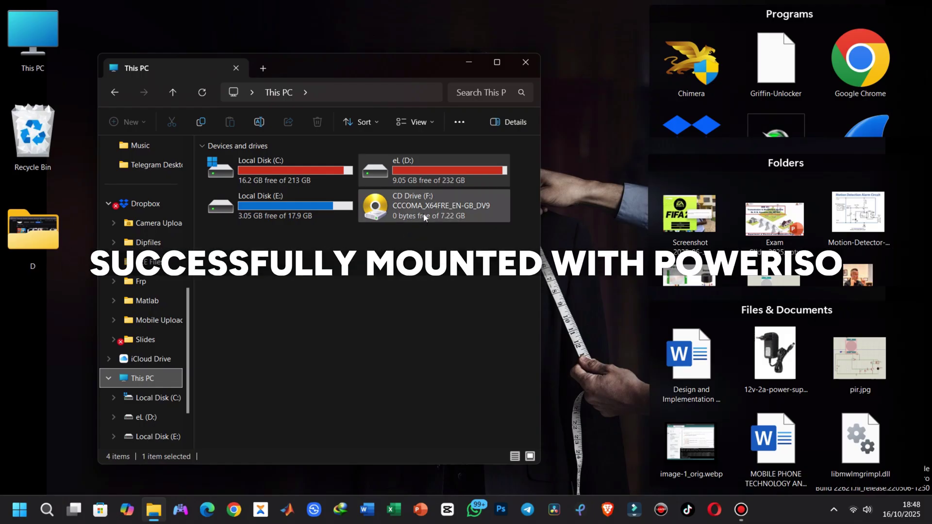
{"action": "left_click", "coordinate": [423, 213]}
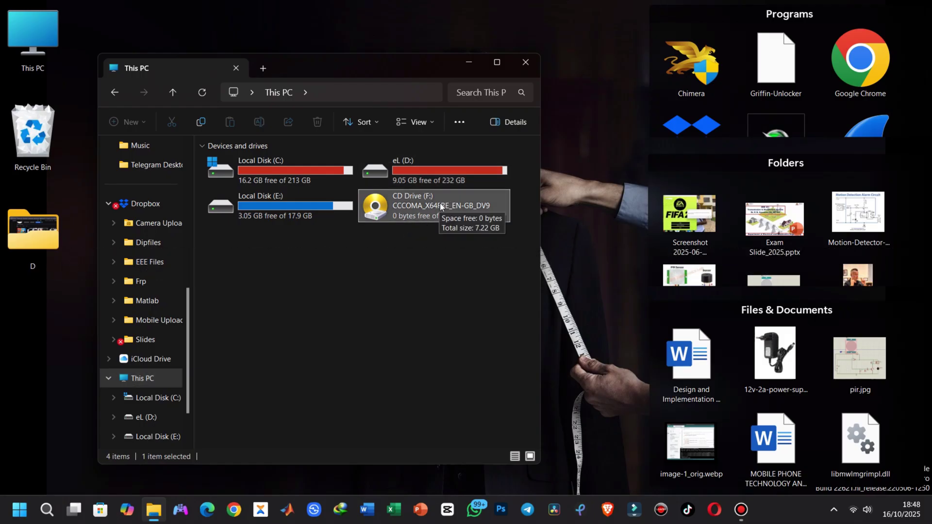
{"action": "right_click", "coordinate": [429, 210]}
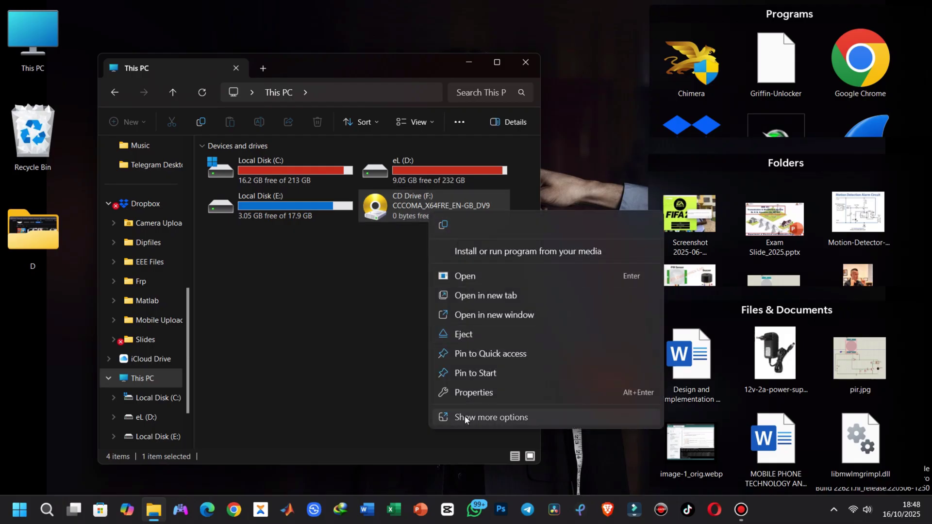
{"action": "left_click", "coordinate": [452, 415]}
{"action": "left_click", "coordinate": [487, 247]}
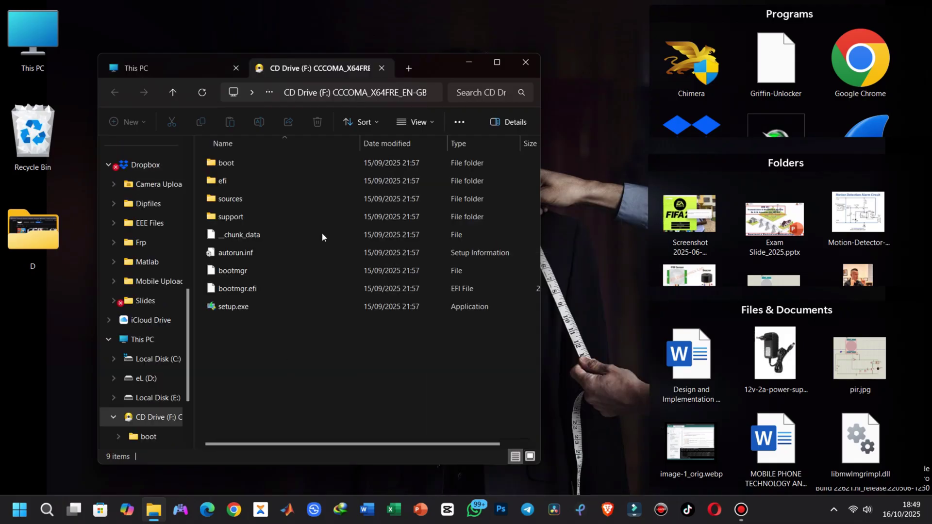
Step: Run setup.exe from the mounted image and continue past the first Windows 11 Setup page
{"action": "left_click", "coordinate": [283, 306]}
{"action": "key", "text": "Return"}
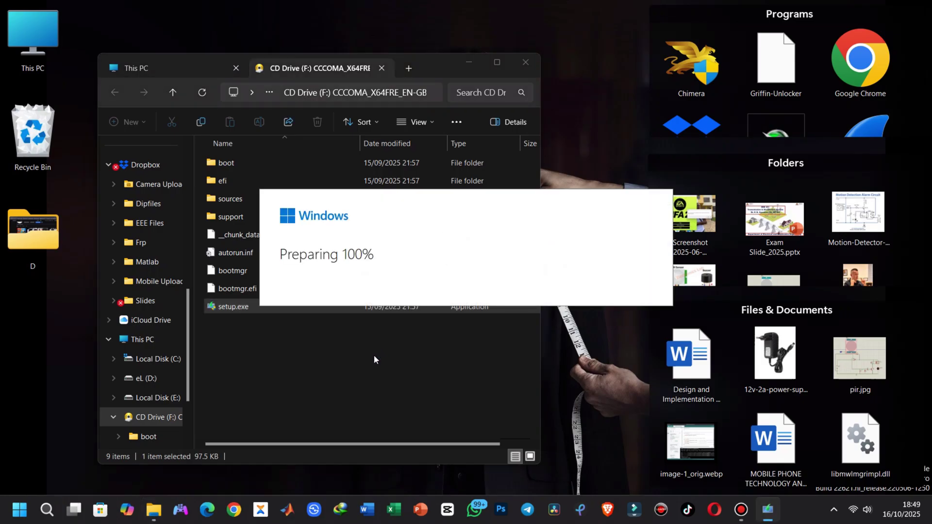
{"action": "left_click", "coordinate": [601, 397]}
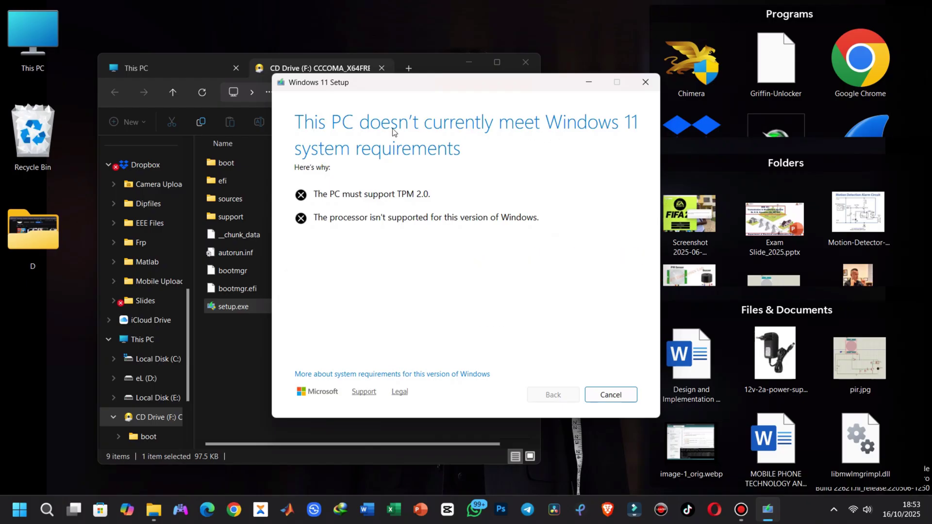
Step: Open the System About page in Settings to examine the device's processor and Windows specifications
{"action": "left_click", "coordinate": [20, 509]}
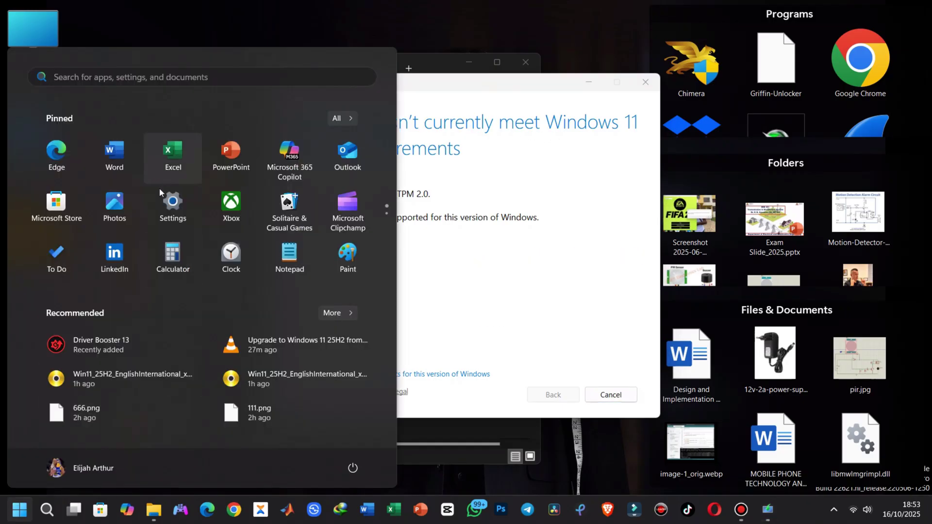
{"action": "left_click", "coordinate": [173, 191]}
{"action": "left_click", "coordinate": [65, 160]}
{"action": "scroll", "coordinate": [349, 378], "scroll_direction": "down", "scroll_amount": 10}
{"action": "left_click", "coordinate": [339, 454]}
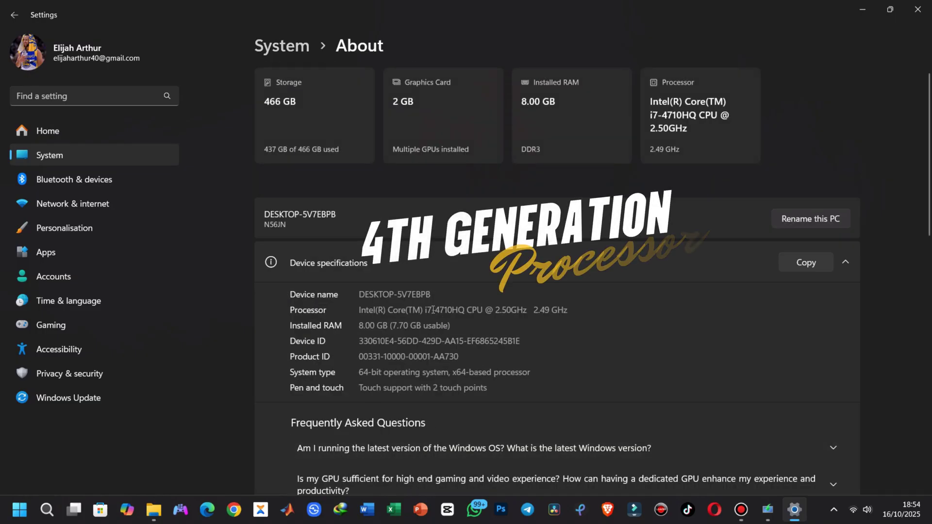
Step: Check the processor model in the device specifications, and close the Windows 11 Setup window showing the unmet system requirements
{"action": "left_click_drag", "start_coordinate": [426, 310], "coordinate": [469, 310]}
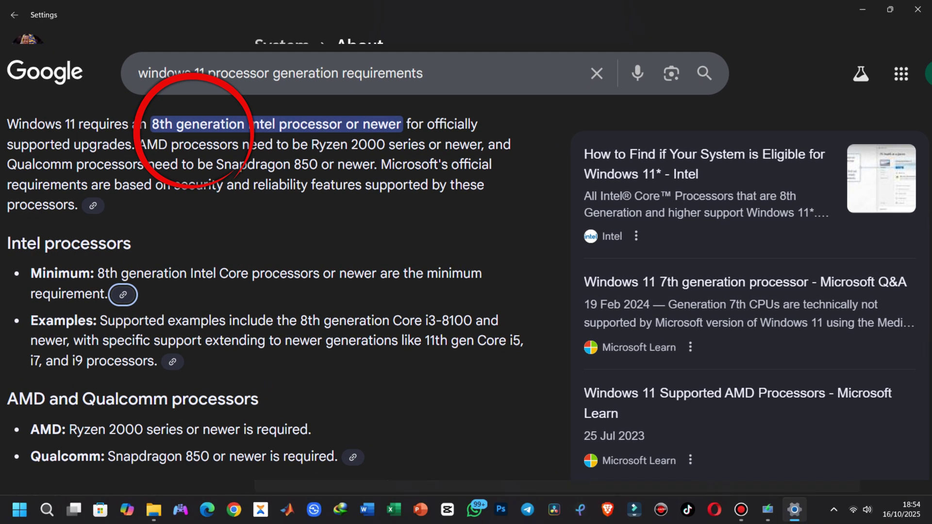
{"action": "scroll", "coordinate": [578, 331], "scroll_direction": "down", "scroll_amount": 4}
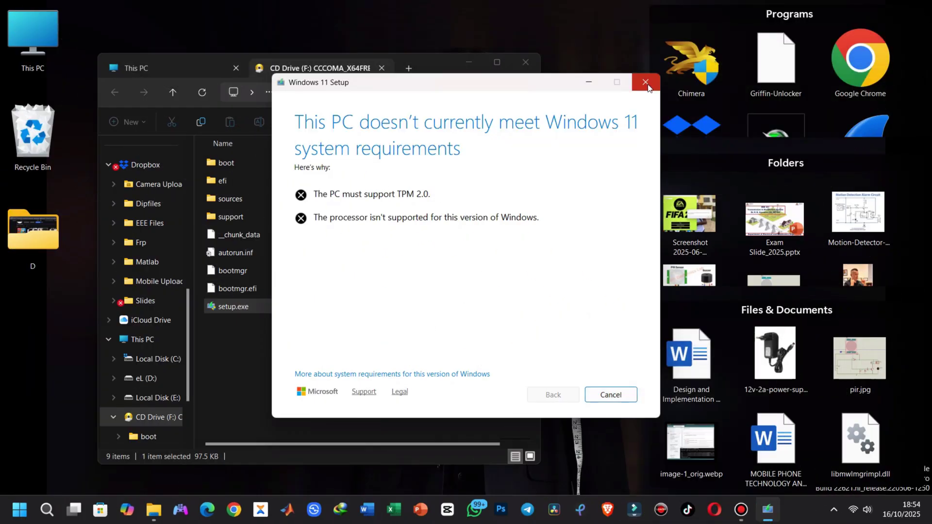
{"action": "left_click", "coordinate": [647, 86]}
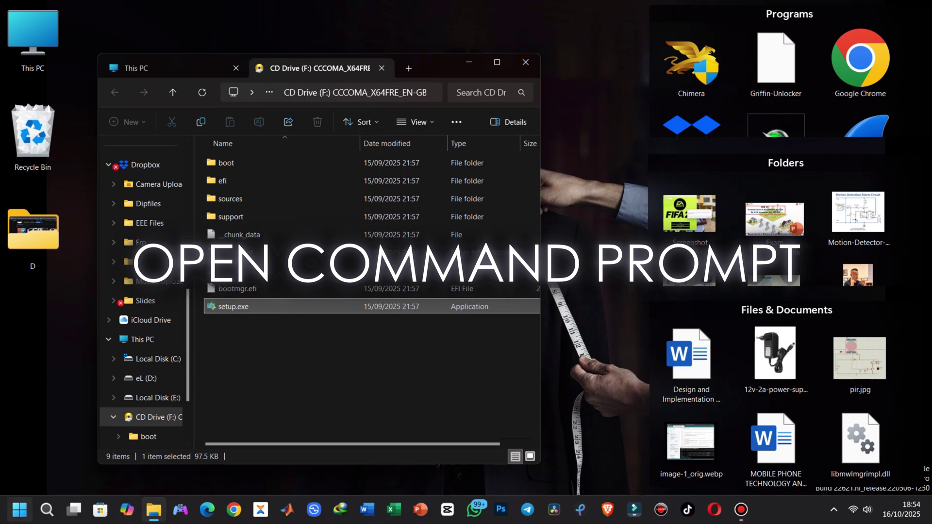
Step: Find Command Prompt by searching for cmd and open it as administrator
{"action": "left_click", "coordinate": [21, 515]}
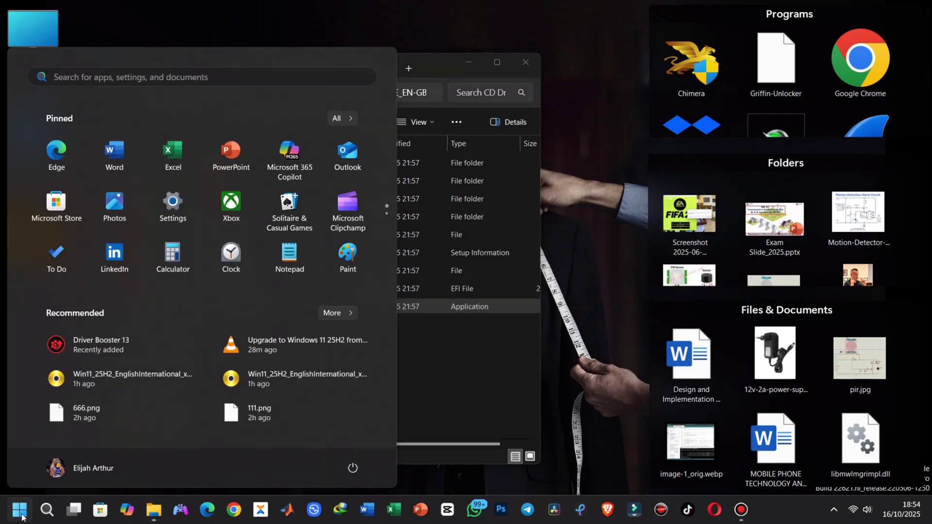
{"action": "type", "text": "cmd"}
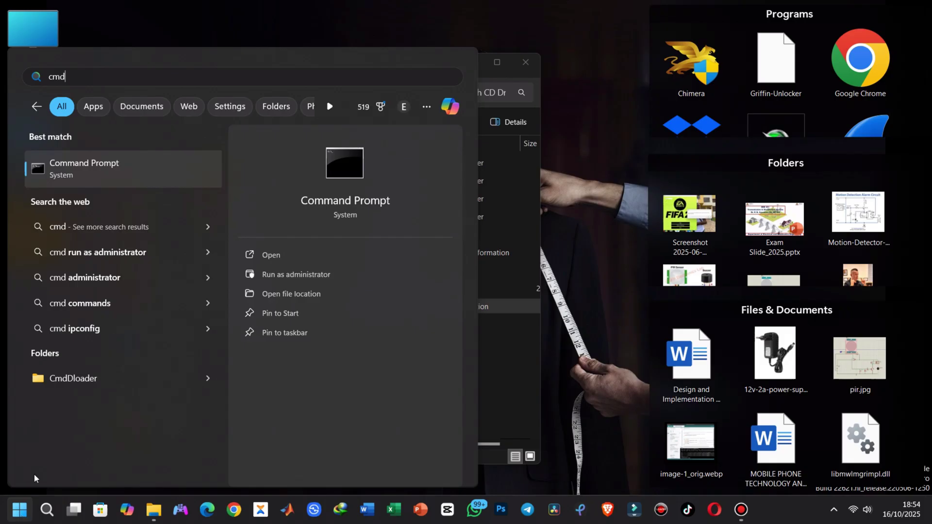
{"action": "left_click", "coordinate": [284, 275]}
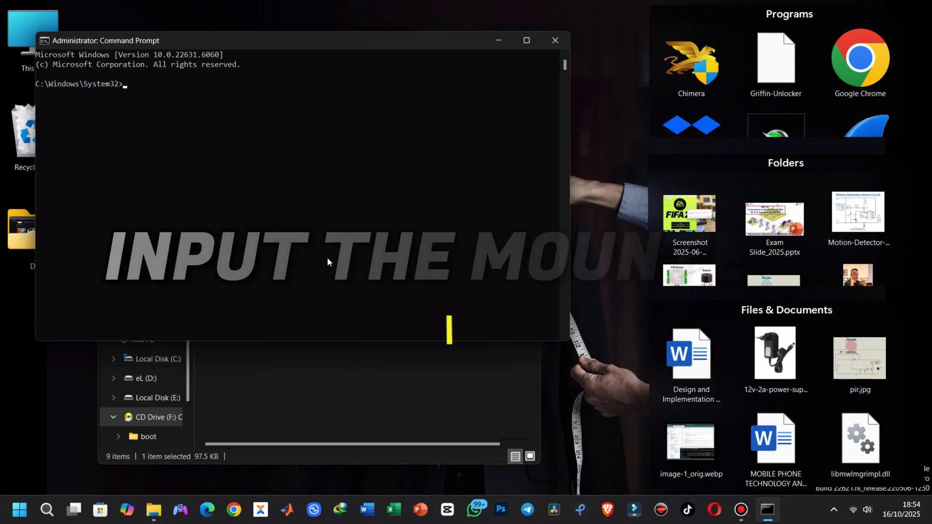
Step: Show the drives under This PC in File Explorer to check the mounted ISO's drive letter
{"action": "left_click", "coordinate": [434, 361]}
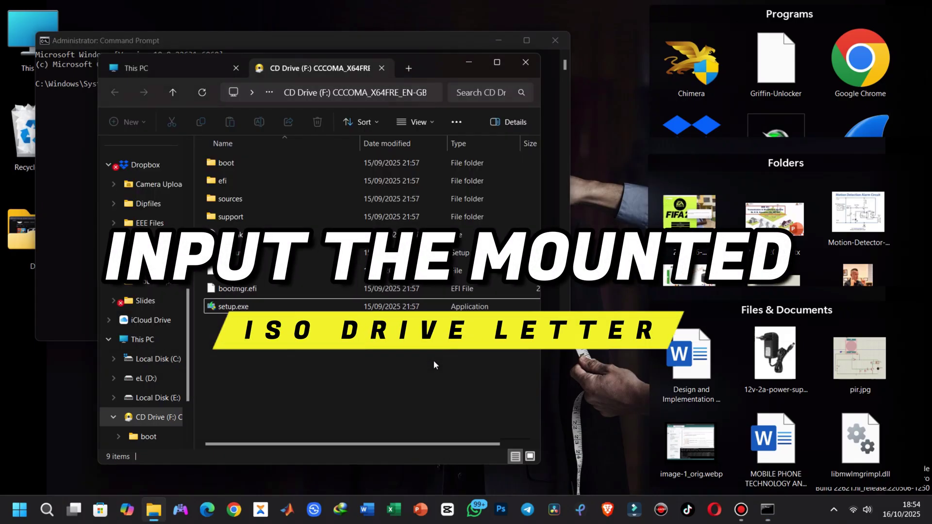
{"action": "left_click", "coordinate": [140, 339]}
{"action": "left_click_drag", "start_coordinate": [436, 63], "coordinate": [704, 74]}
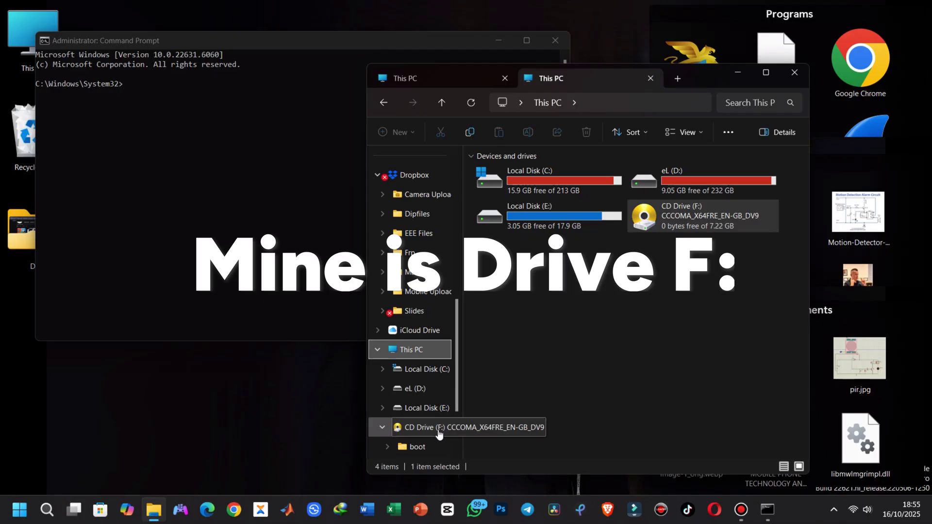
Step: In Command Prompt, change to drive f: and run setup /product server
{"action": "left_click", "coordinate": [160, 127]}
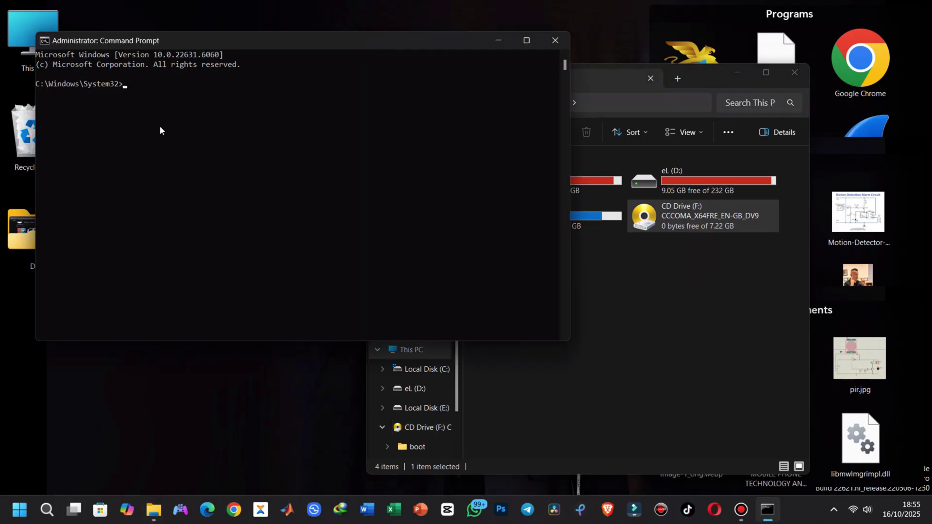
{"action": "type", "text": "f:"}
{"action": "key", "text": "Return"}
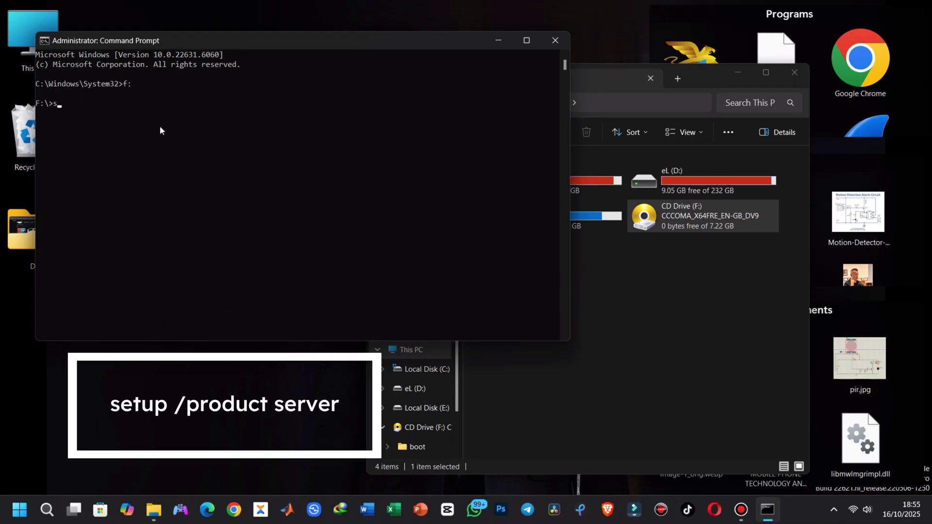
{"action": "type", "text": "setup /product serse"}
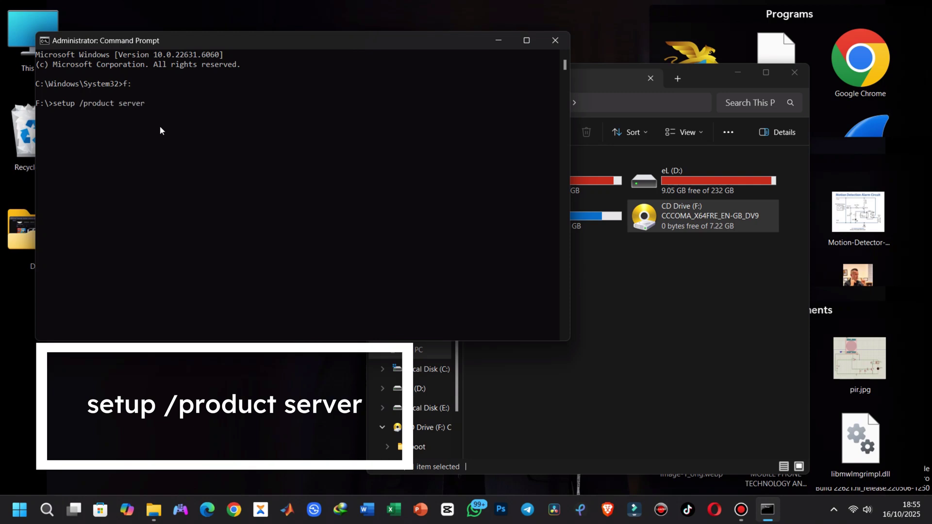
{"action": "key", "text": "Return"}
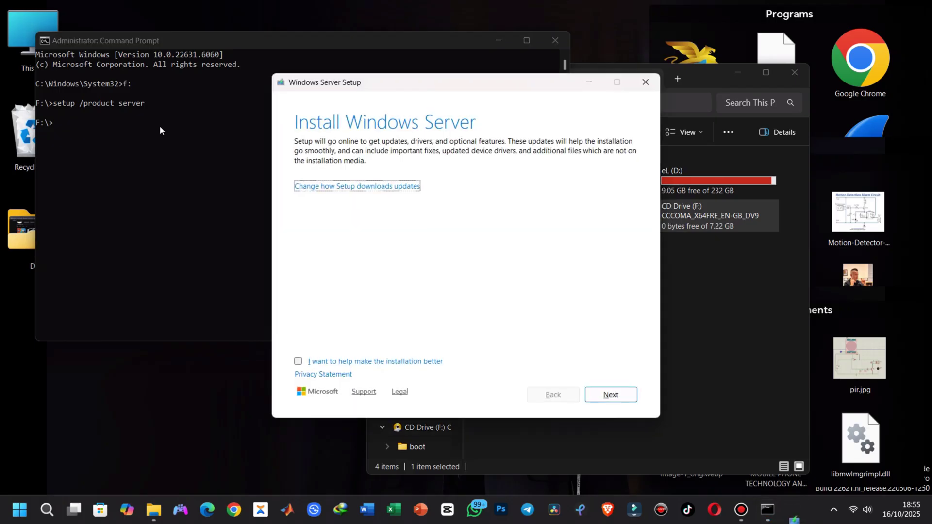
Step: Change how Setup downloads updates to Not right now, and accept the licence terms
{"action": "left_click", "coordinate": [353, 187]}
{"action": "left_click", "coordinate": [320, 221]}
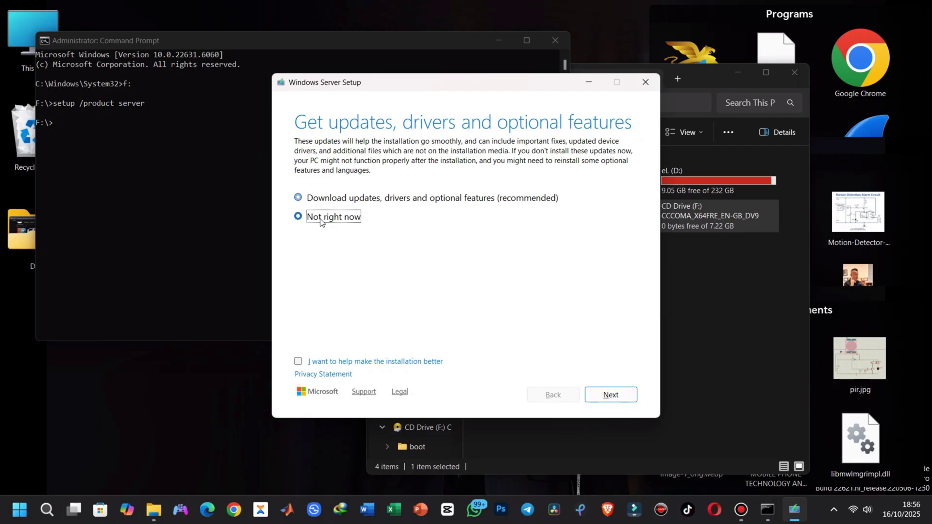
{"action": "left_click", "coordinate": [599, 393]}
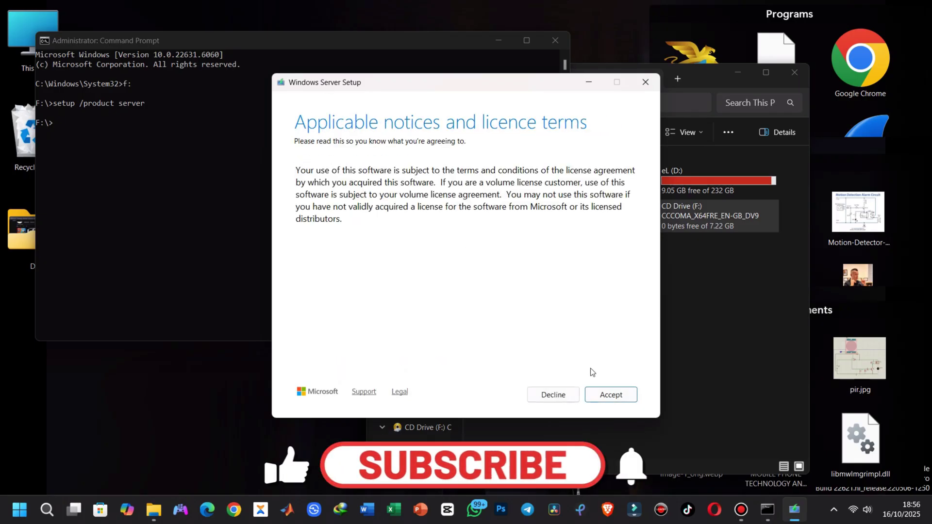
{"action": "left_click", "coordinate": [602, 396]}
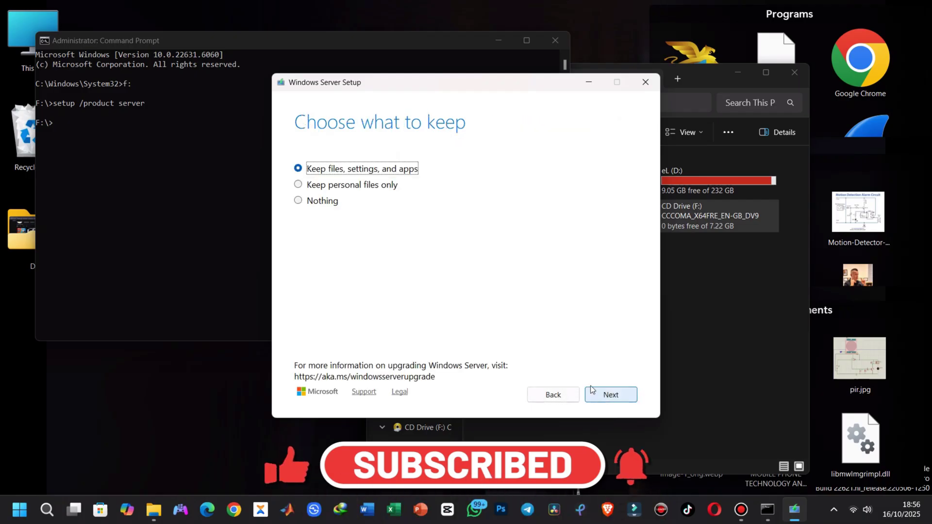
Step: Choose Keep files, settings, and apps as what to keep, and start the installation
{"action": "left_click", "coordinate": [316, 205]}
{"action": "left_click", "coordinate": [311, 188]}
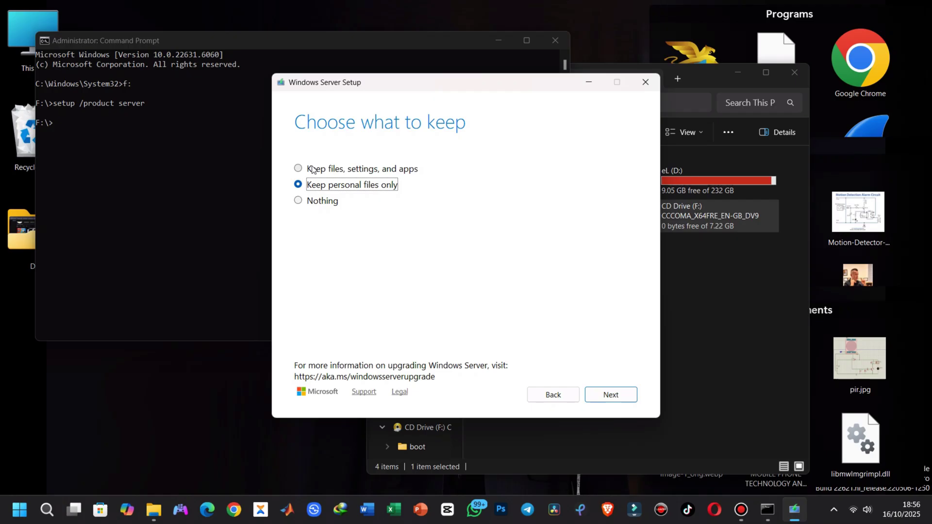
{"action": "left_click", "coordinate": [313, 171]}
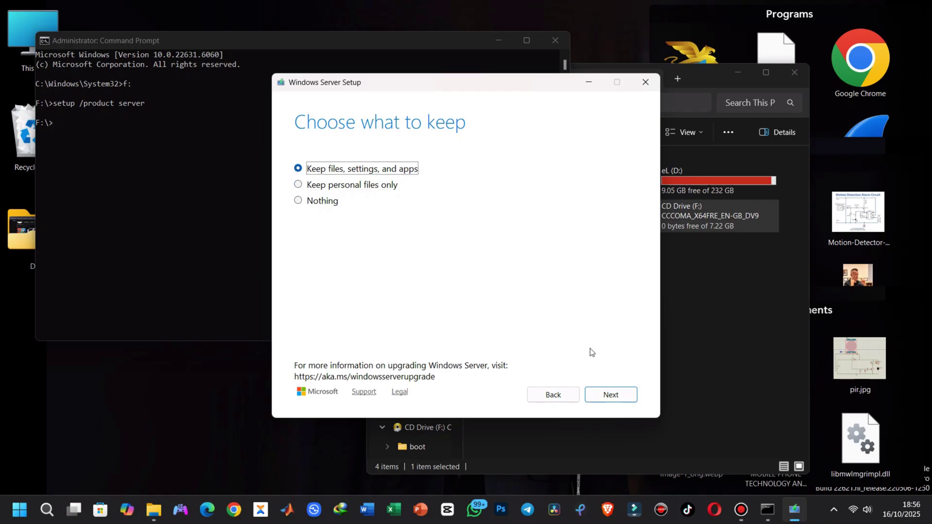
{"action": "left_click", "coordinate": [619, 402]}
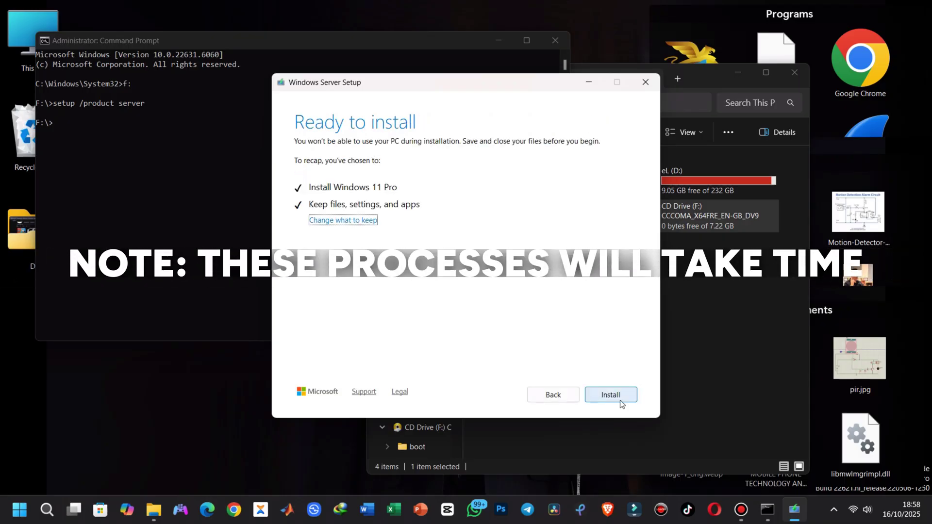
{"action": "left_click", "coordinate": [611, 395]}
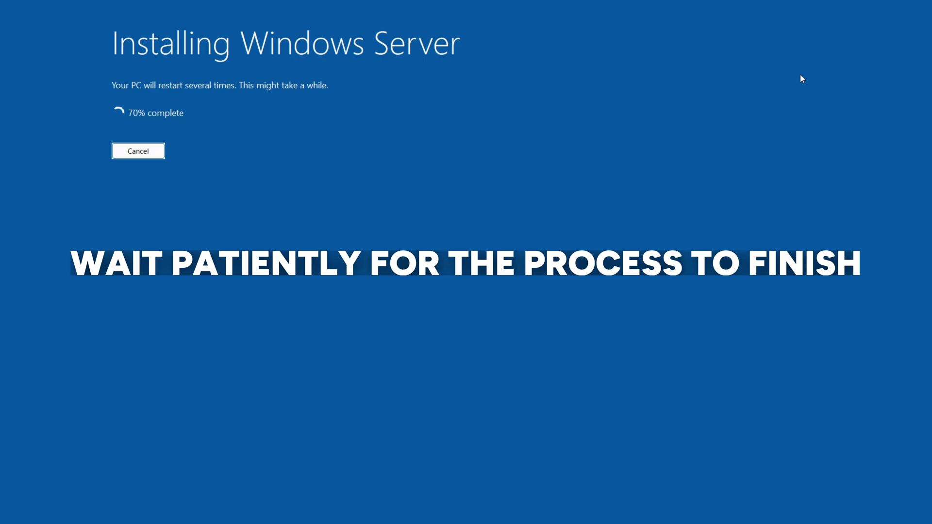
Step: Open the Video folder on the eL (D:) drive in File Explorer during the installation
{"action": "key", "text": "super"}
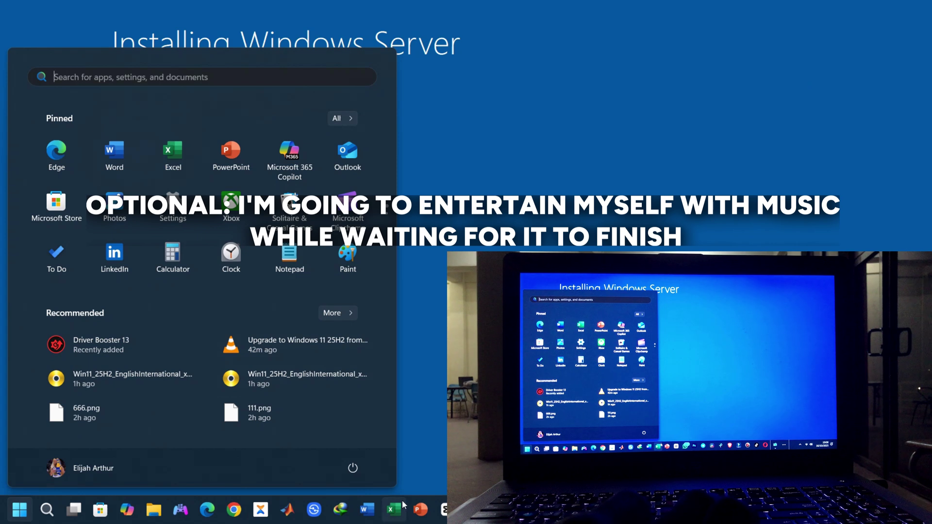
{"action": "left_click", "coordinate": [151, 511]}
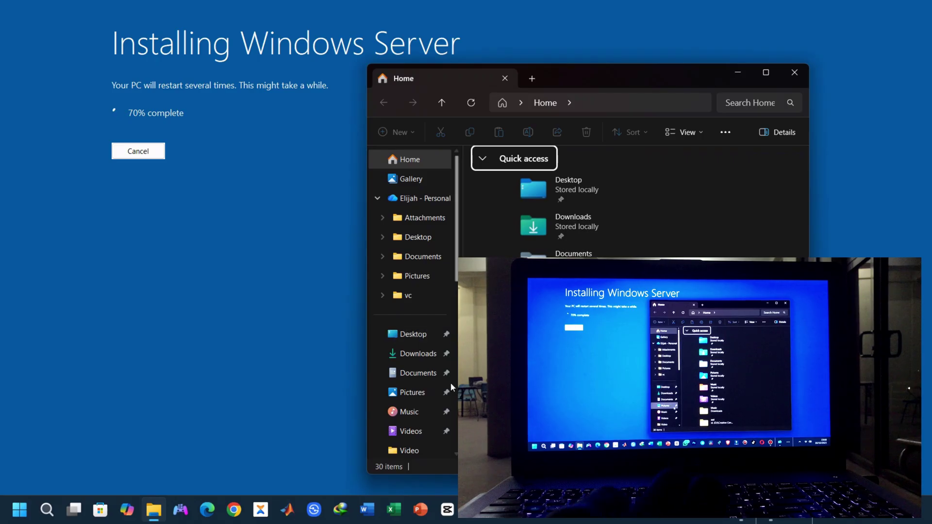
{"action": "scroll", "coordinate": [439, 396], "scroll_direction": "down", "scroll_amount": 3}
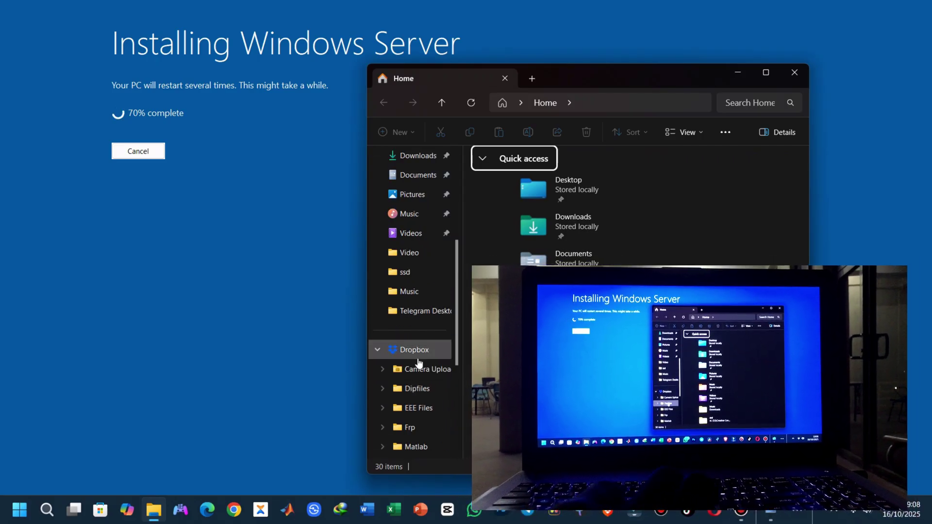
{"action": "scroll", "coordinate": [419, 392], "scroll_direction": "down", "scroll_amount": 2}
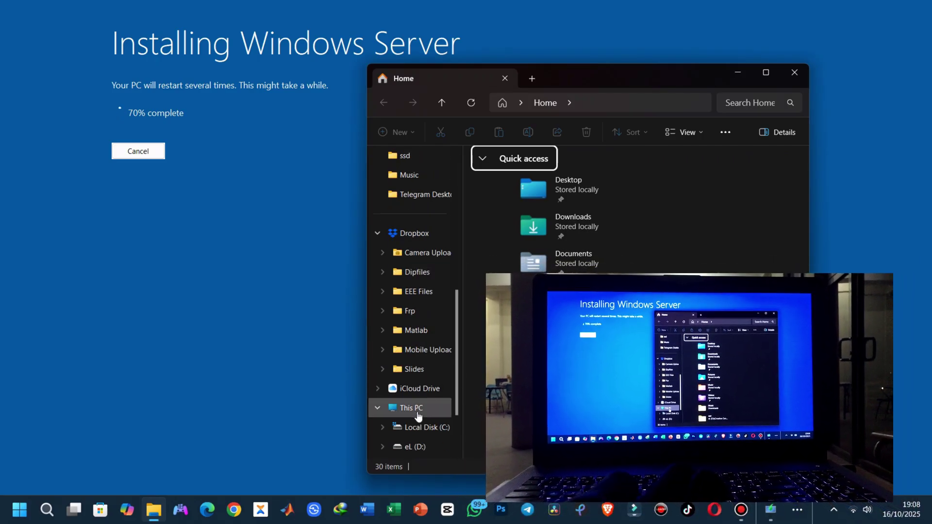
{"action": "left_click", "coordinate": [412, 408]}
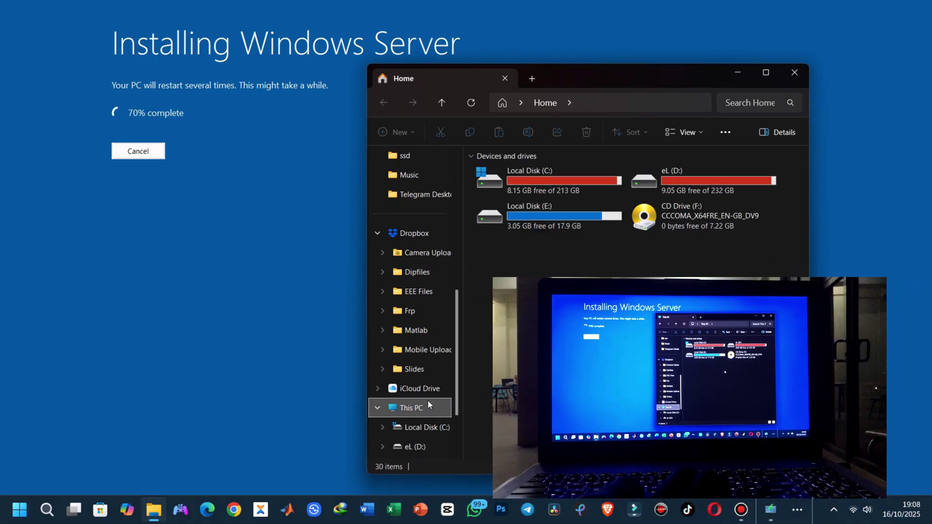
{"action": "double_click", "coordinate": [665, 192]}
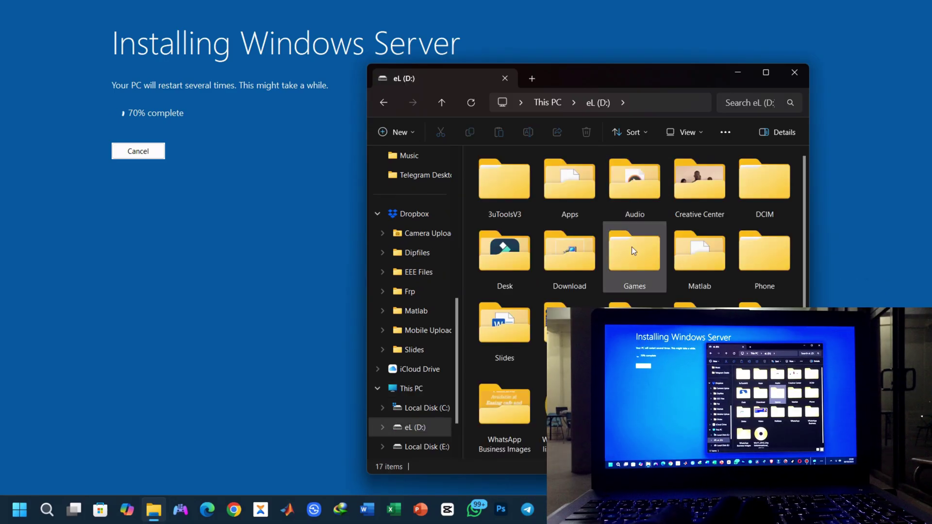
{"action": "double_click", "coordinate": [565, 323]}
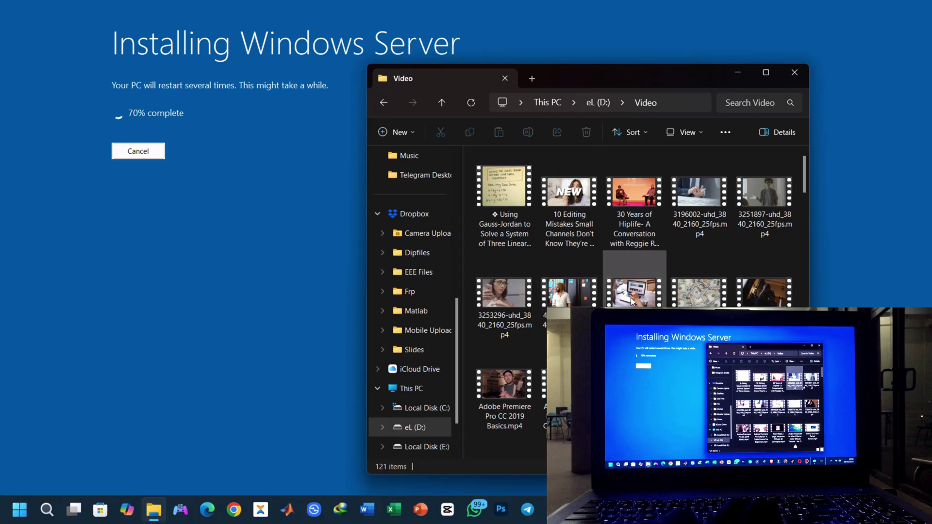
Step: Search the Video folder for "bes" to play The Best Of Esther Smith gospel mix, and return to the installation screen
{"action": "left_click_drag", "start_coordinate": [803, 169], "coordinate": [814, 294]}
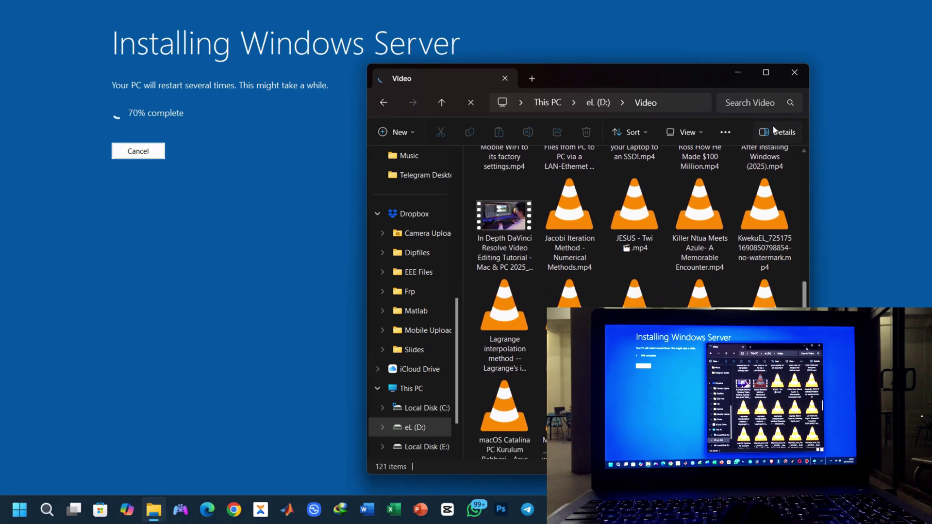
{"action": "left_click", "coordinate": [741, 101]}
{"action": "type", "text": "bes"}
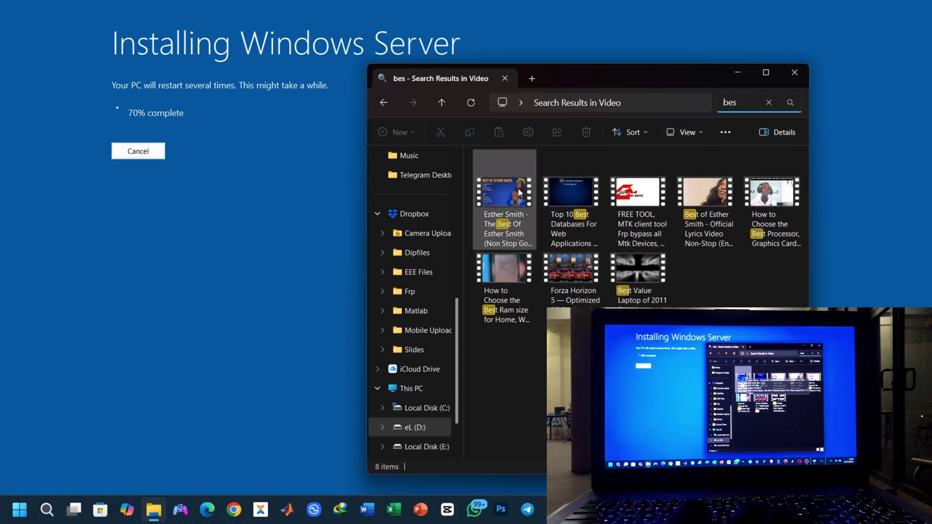
{"action": "double_click", "coordinate": [519, 193]}
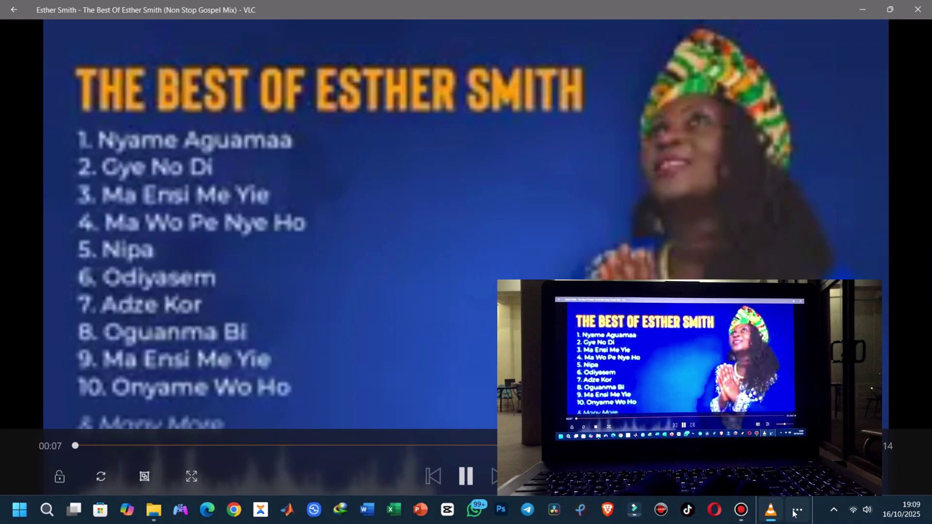
{"action": "left_click", "coordinate": [794, 514]}
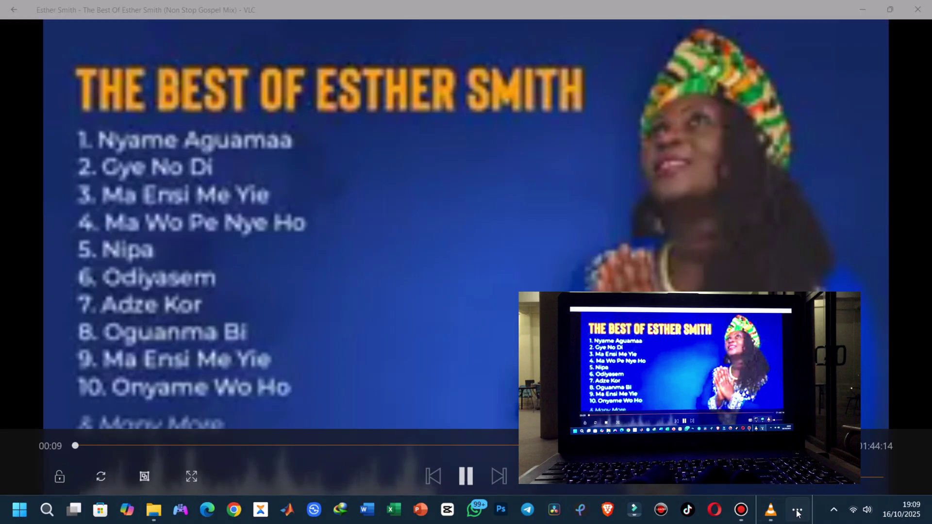
{"action": "left_click", "coordinate": [805, 474]}
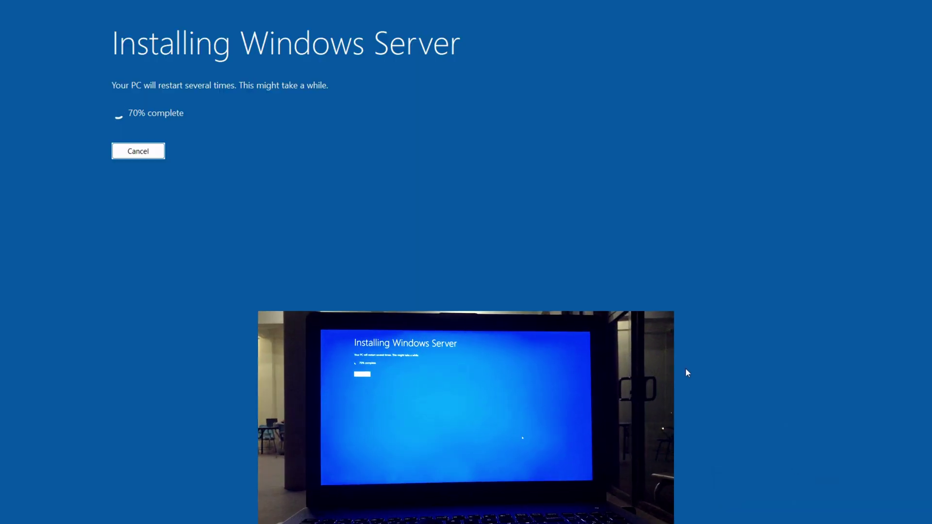